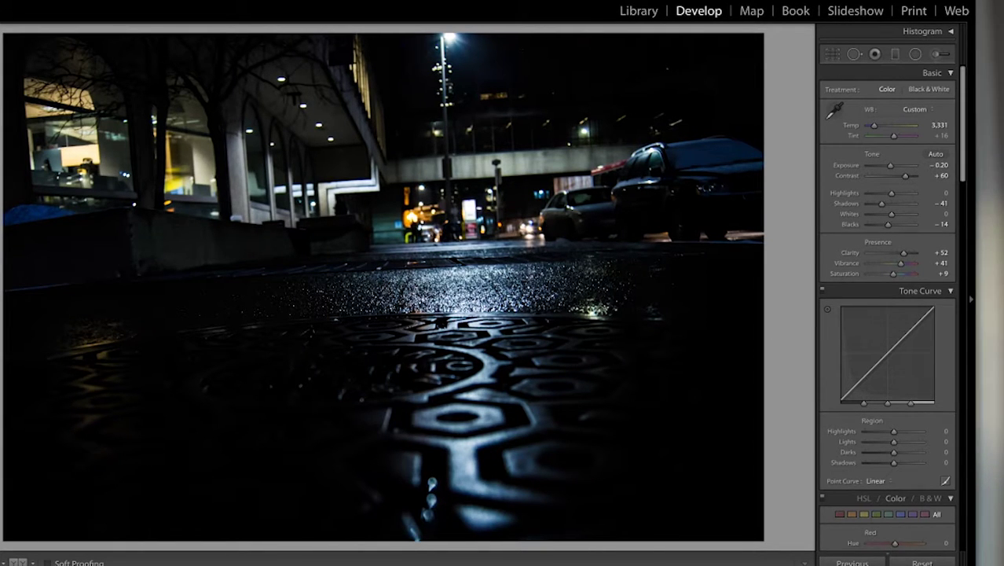
Step: Reset all develop settings of the night street photo and set Clarity to +59
key(ctrl+shift+r)
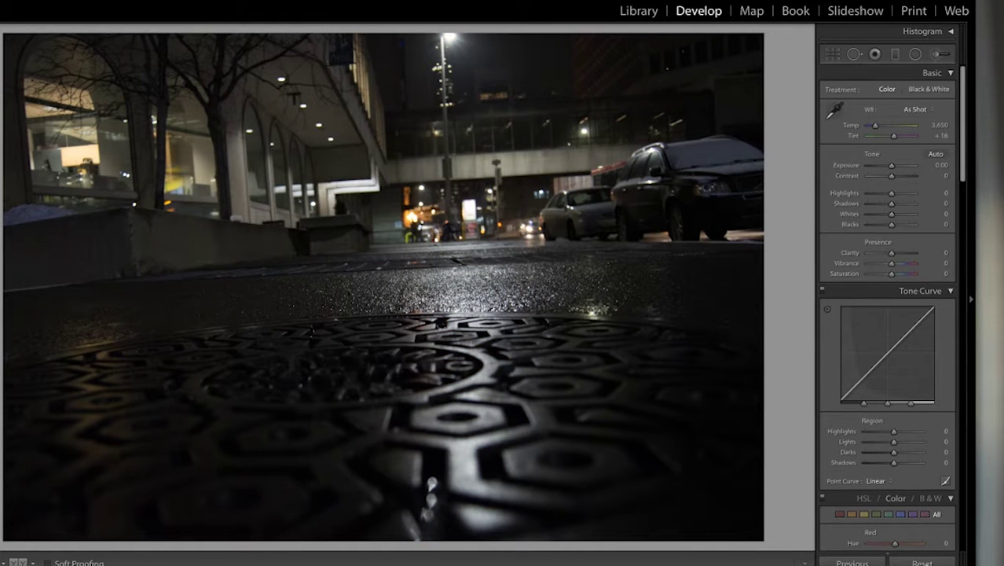
scroll(857, 488, down, 1)
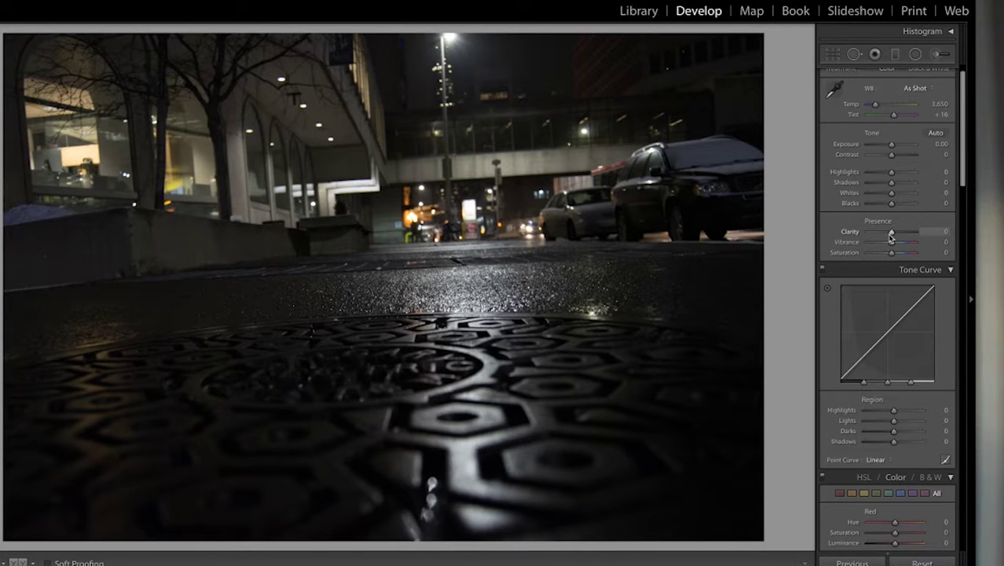
drag(892, 236, 906, 234)
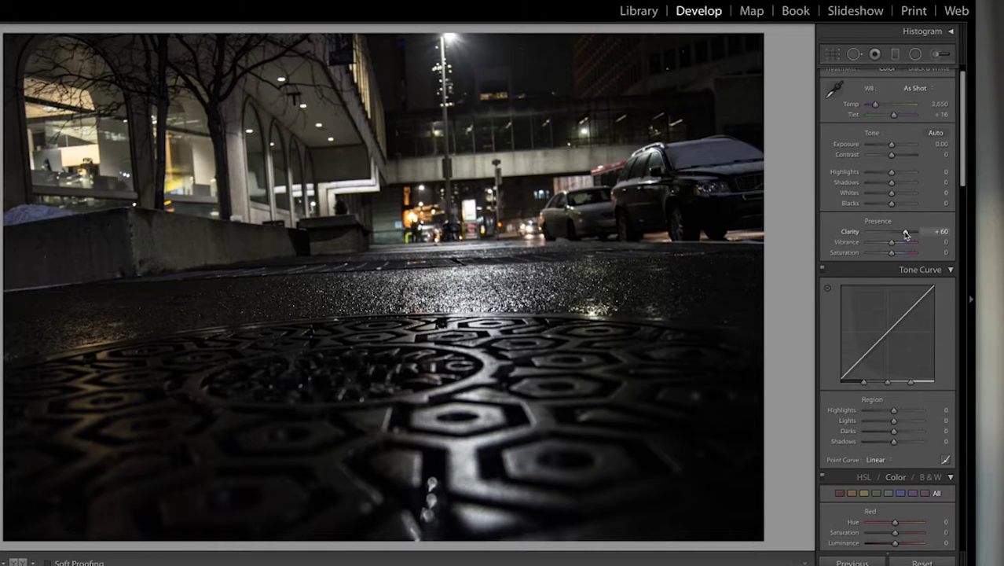
drag(906, 234, 925, 235)
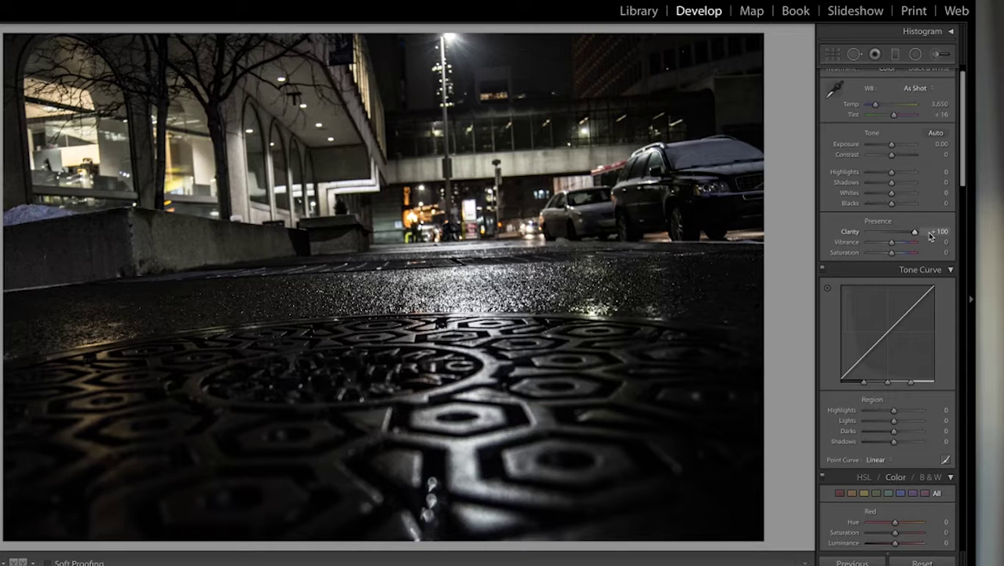
drag(931, 236, 905, 236)
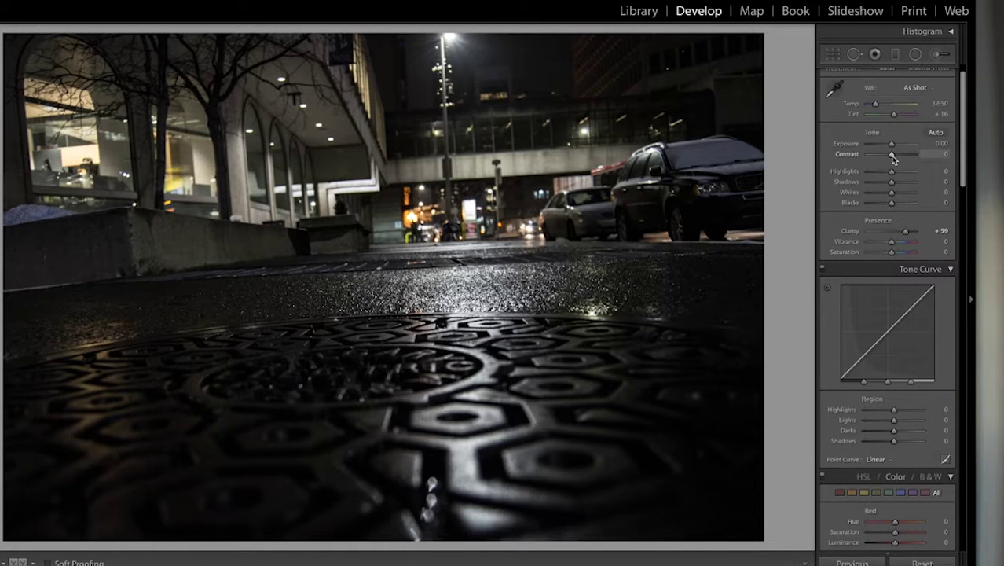
Step: Raise the photo's Contrast to +71
drag(892, 156, 909, 156)
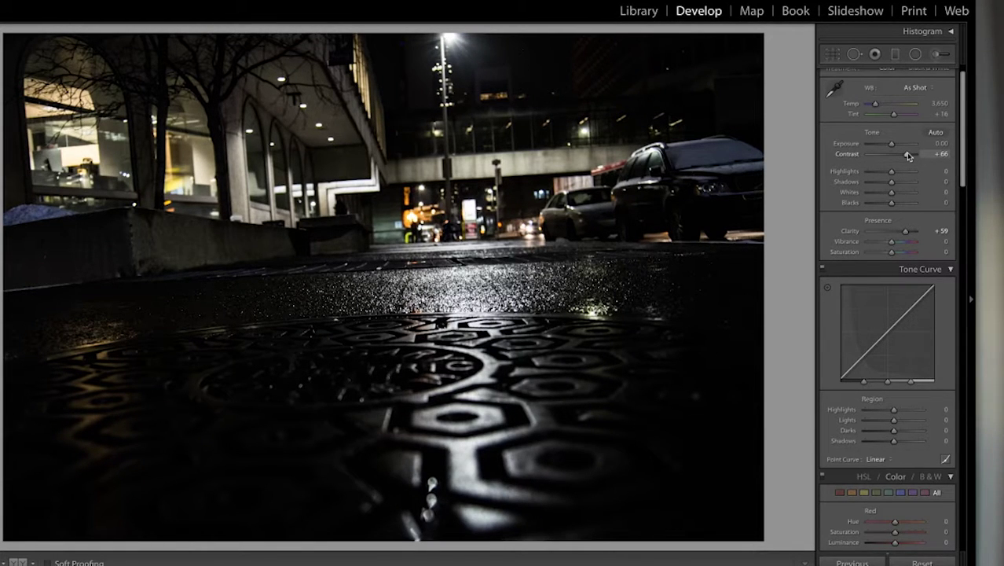
drag(908, 155, 909, 156)
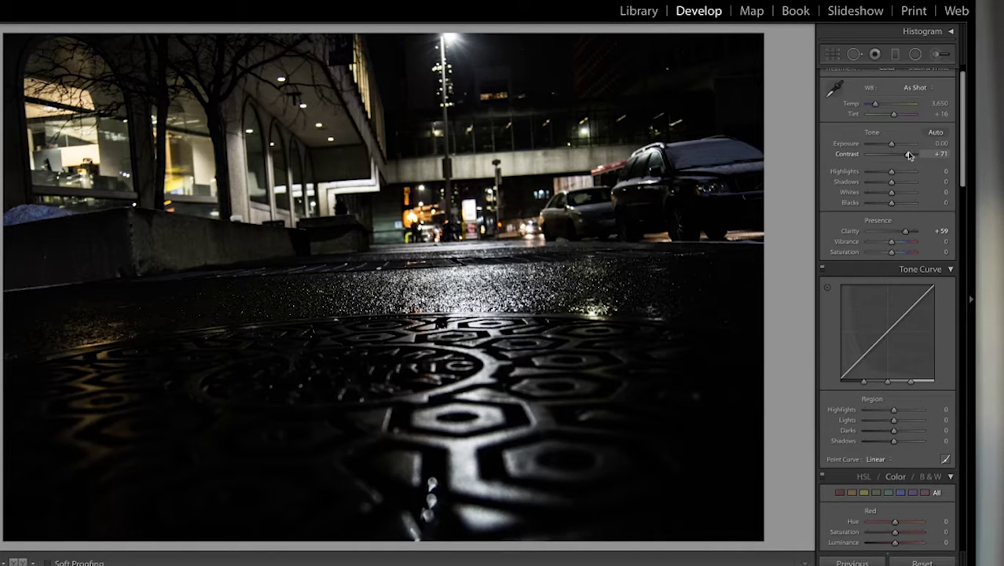
drag(909, 155, 910, 156)
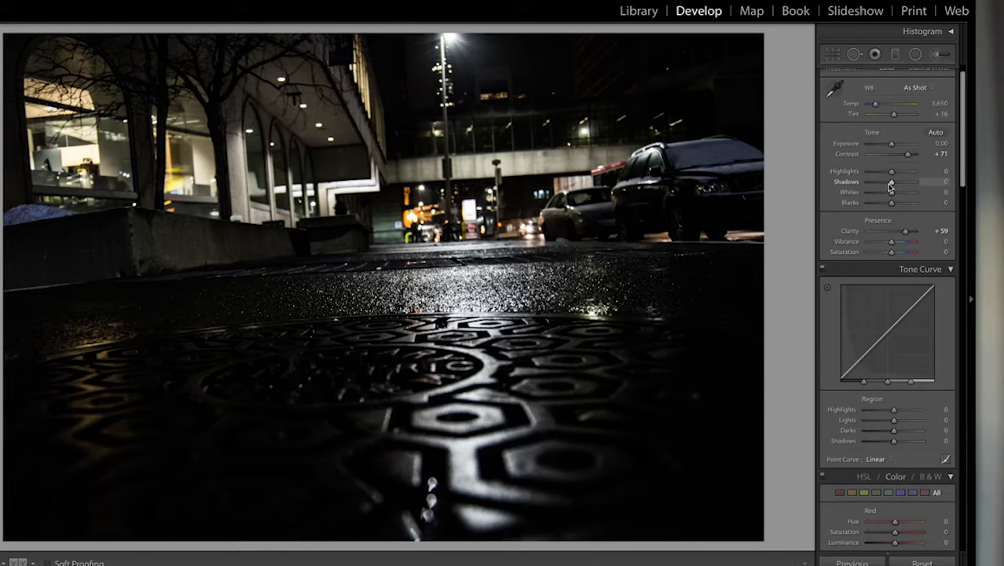
Step: Darken the photo by setting Shadows to -37 and Blacks to -11
scroll(890, 186, down, 3)
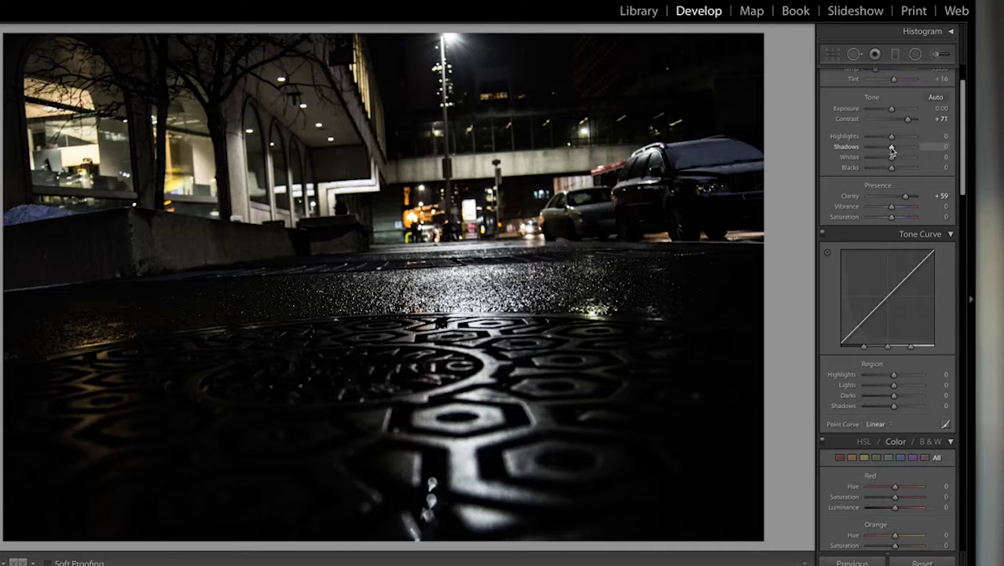
mouse_move(891, 149)
mouse_down()
mouse_move(871, 149)
mouse_move(915, 147)
mouse_move(885, 153)
mouse_up()
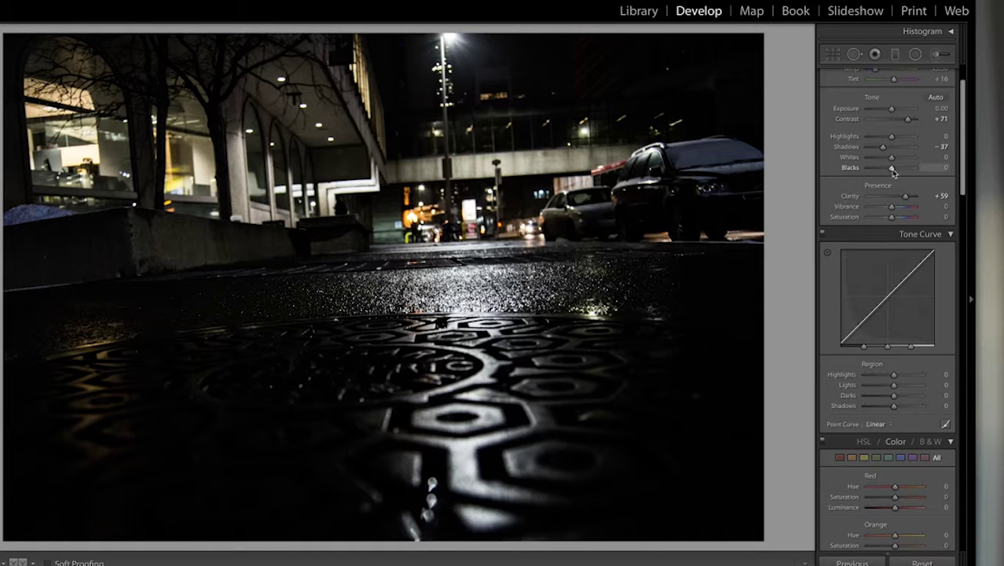
drag(892, 170, 886, 171)
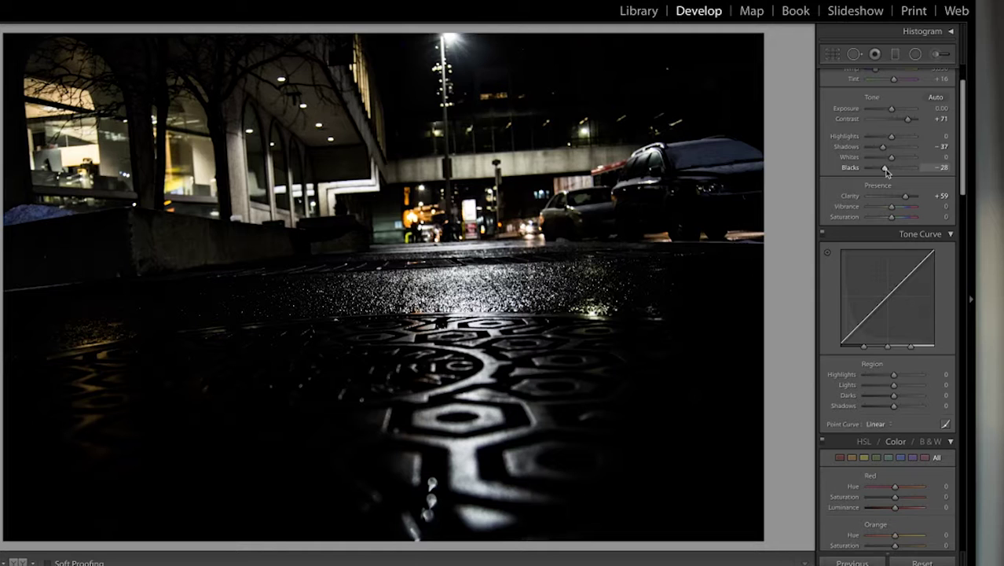
drag(886, 171, 891, 170)
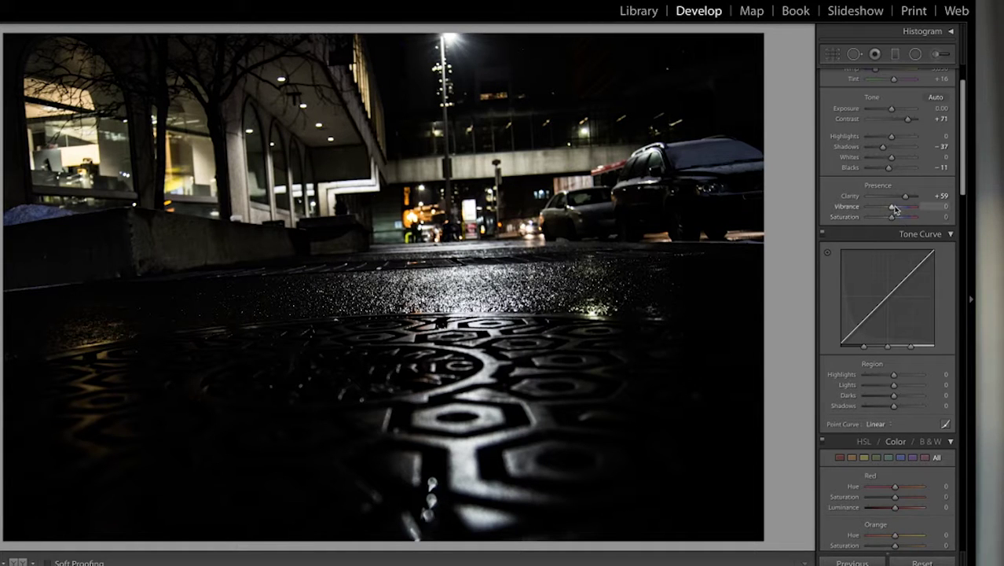
Step: Boost the photo's colors with Vibrance at +37 and Saturation at +10
drag(892, 208, 900, 207)
scroll(888, 314, down, 5)
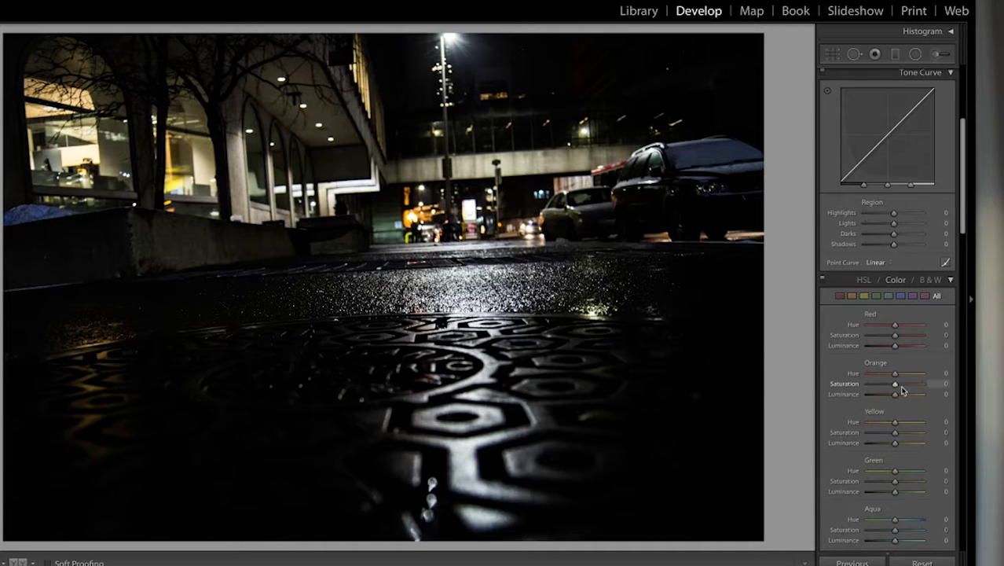
scroll(900, 384, up, 7)
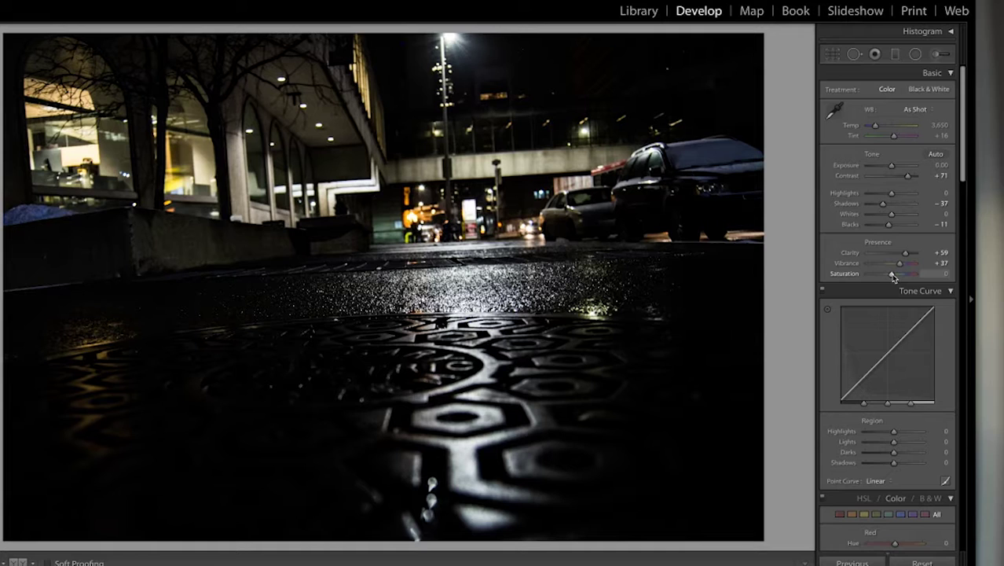
drag(893, 276, 894, 277)
drag(893, 276, 894, 277)
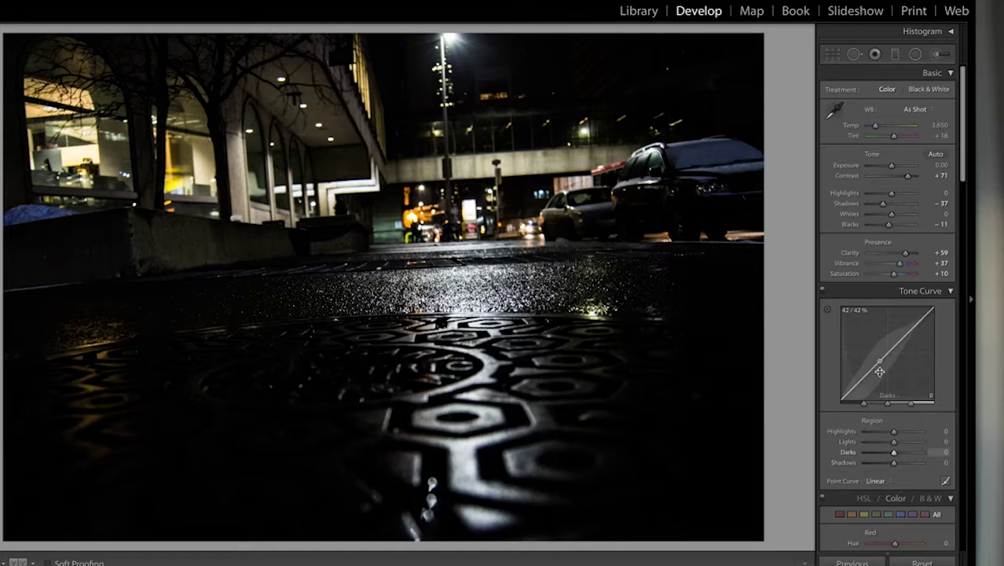
Step: Set the Saturation of the red, orange and yellow color channels to -100 each
scroll(879, 371, down, 5)
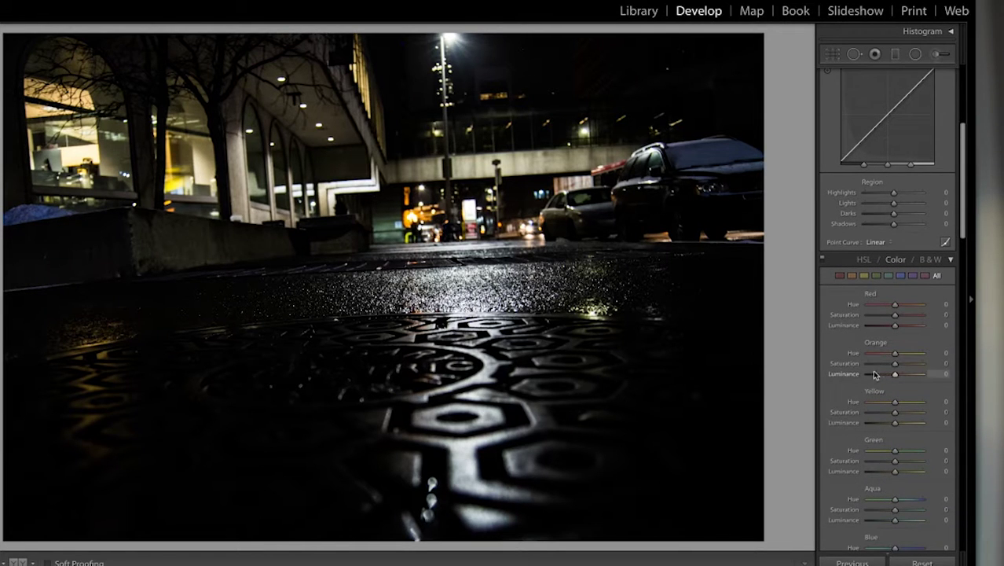
scroll(872, 326, down, 2)
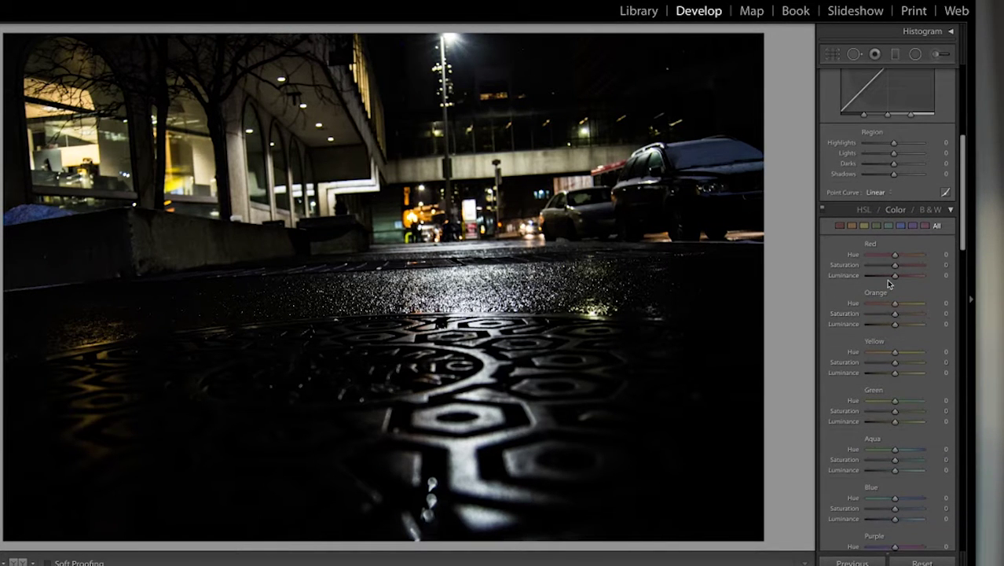
drag(895, 269, 858, 268)
drag(893, 314, 841, 317)
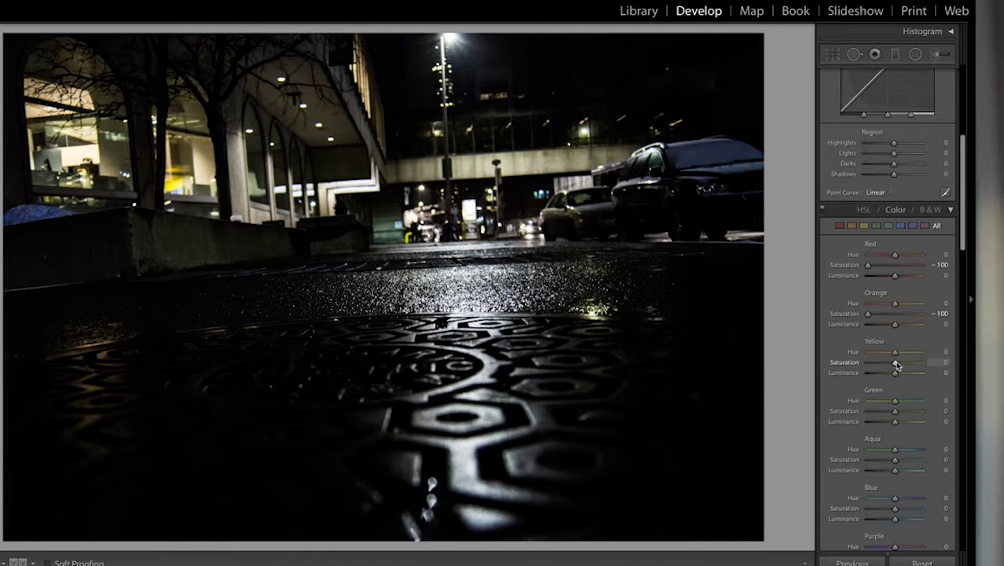
drag(895, 362, 846, 369)
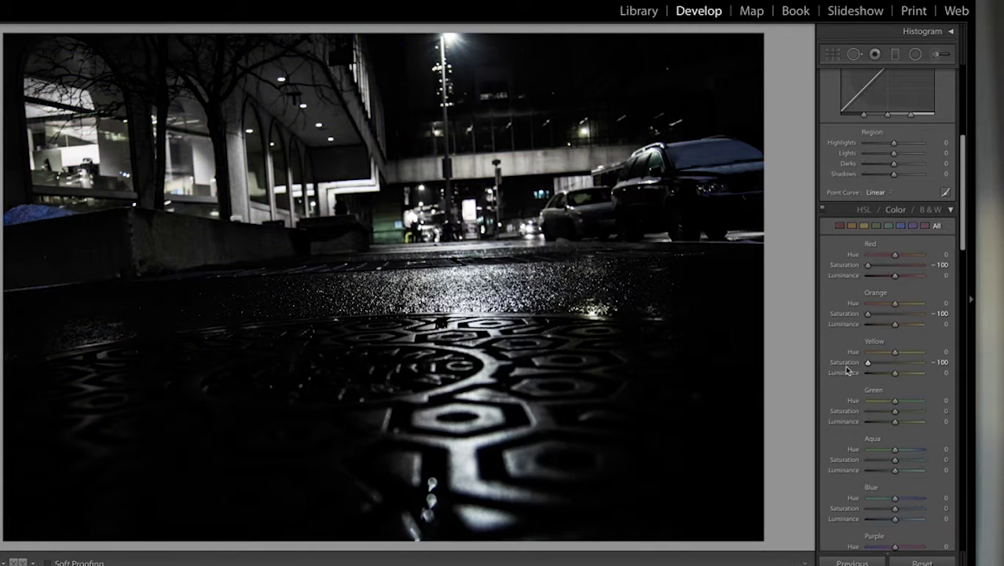
scroll(846, 370, up, 1)
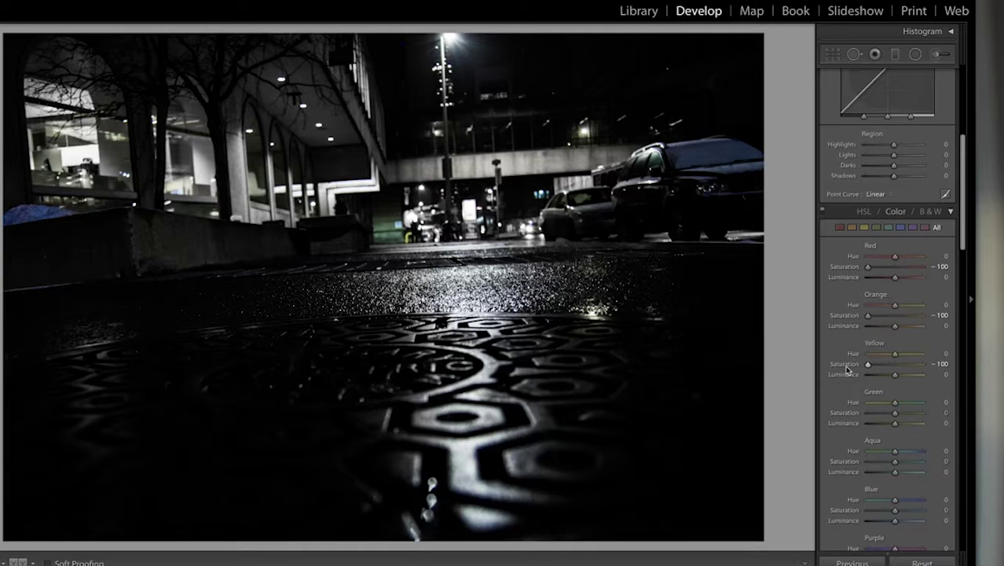
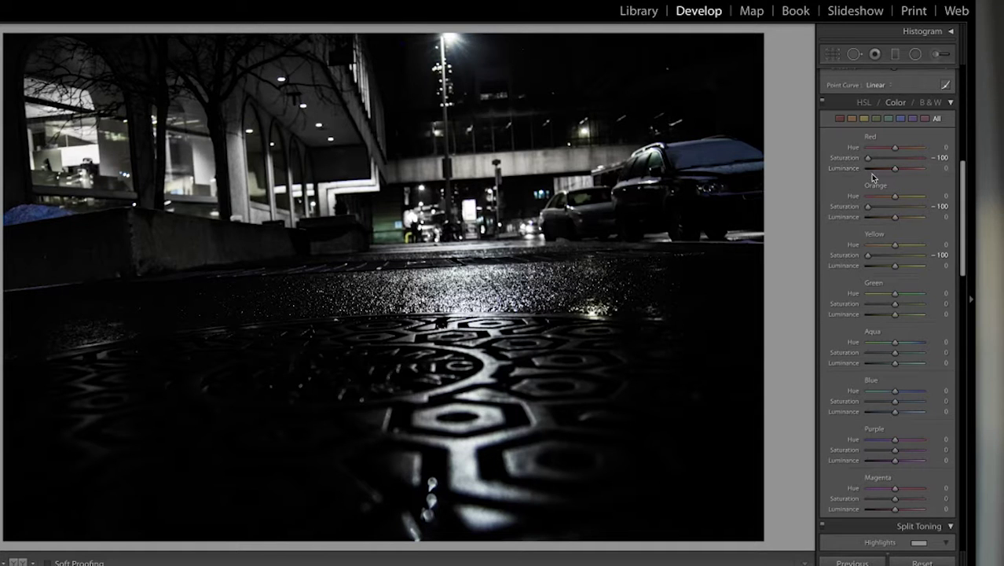
Step: Cool the white balance slightly by setting the color temperature to 3,543
scroll(870, 174, up, 10)
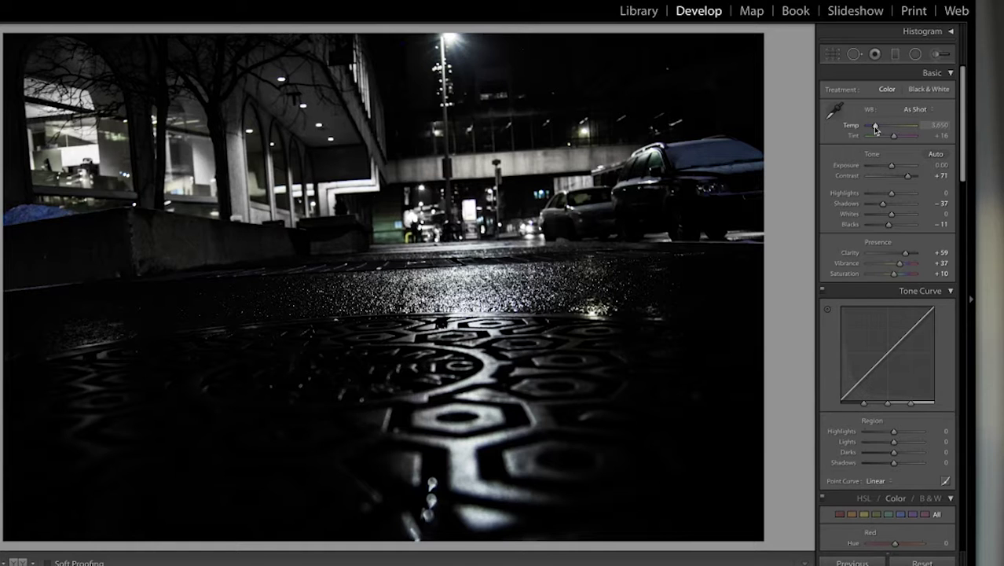
drag(876, 129, 875, 130)
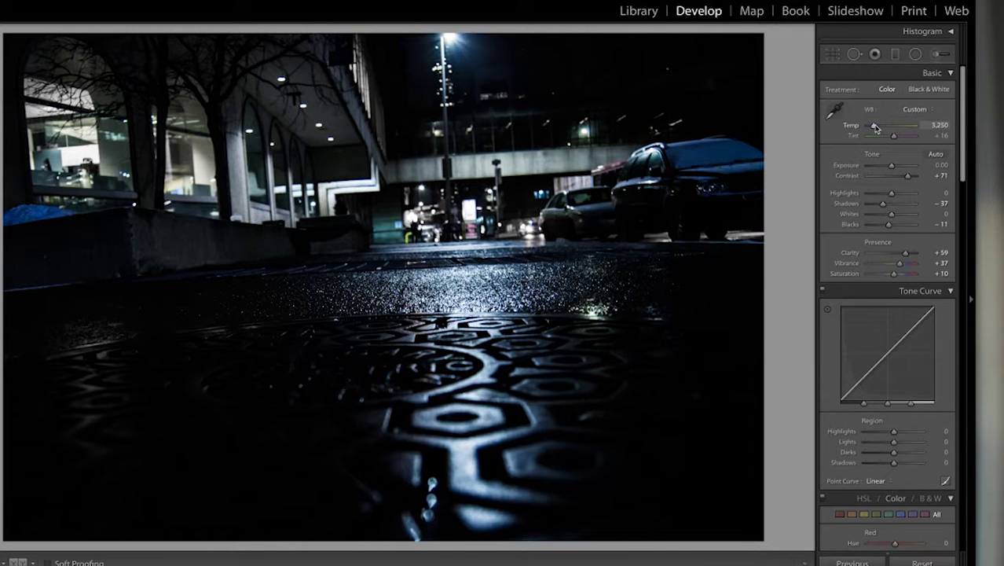
drag(873, 128, 877, 127)
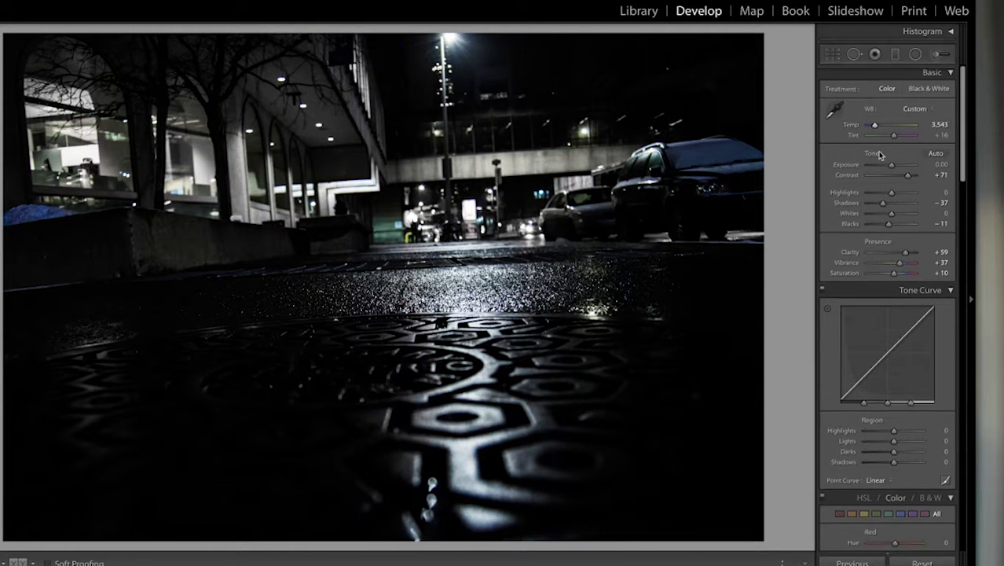
Step: Bring the color channel saturations back up, with red at +2, orange at 0 and yellow at -3
scroll(884, 181, down, 8)
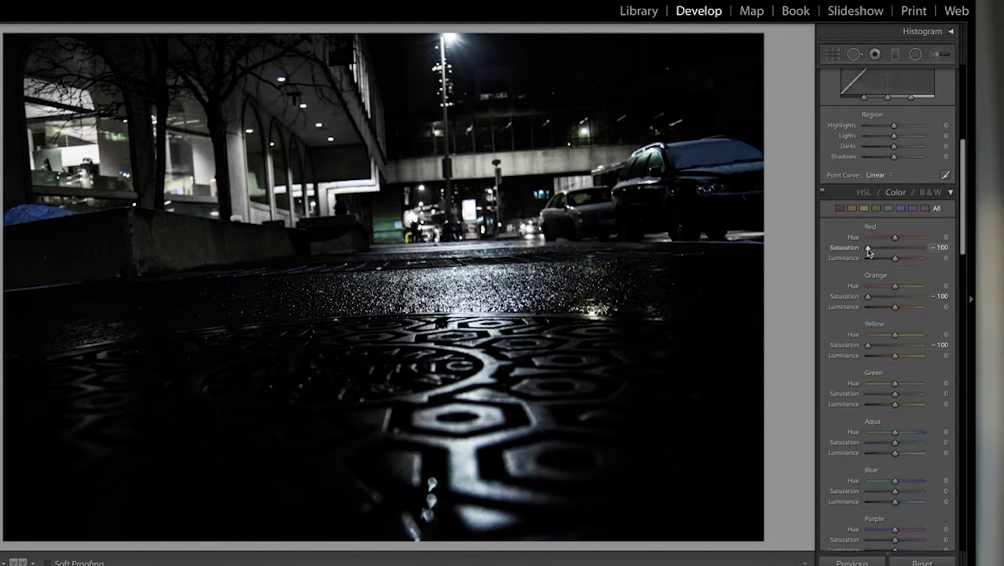
drag(888, 249, 896, 250)
drag(869, 296, 896, 298)
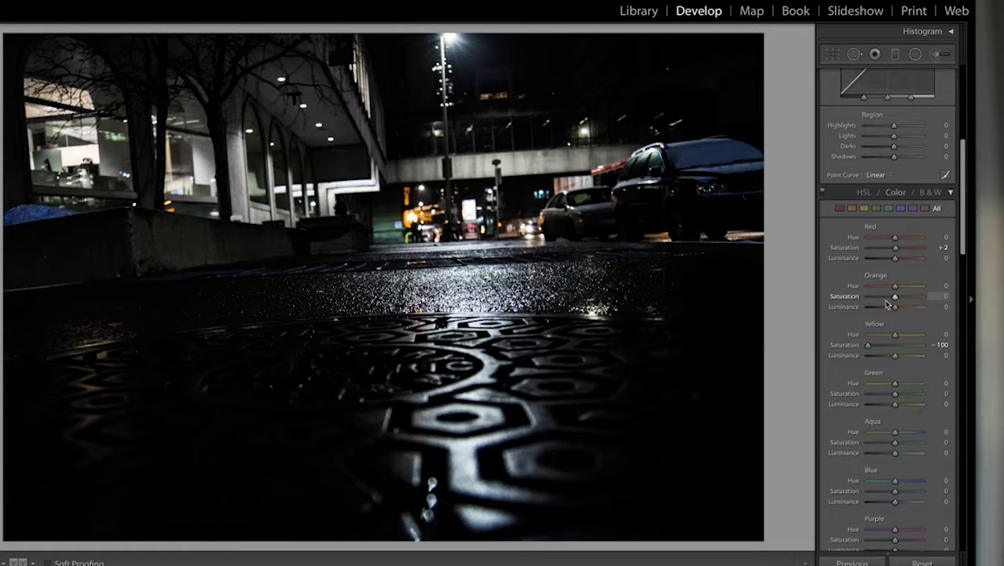
scroll(876, 330, up, 1)
drag(868, 352, 897, 357)
Step: Inspect the noise near the building up close and set Luminance noise reduction to 29
scroll(896, 356, down, 5)
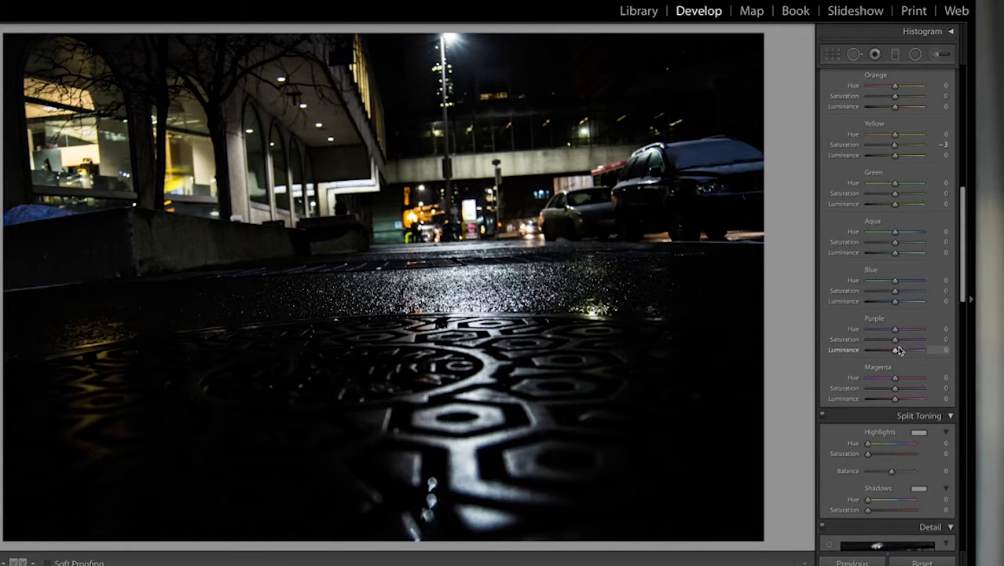
scroll(900, 383, down, 4)
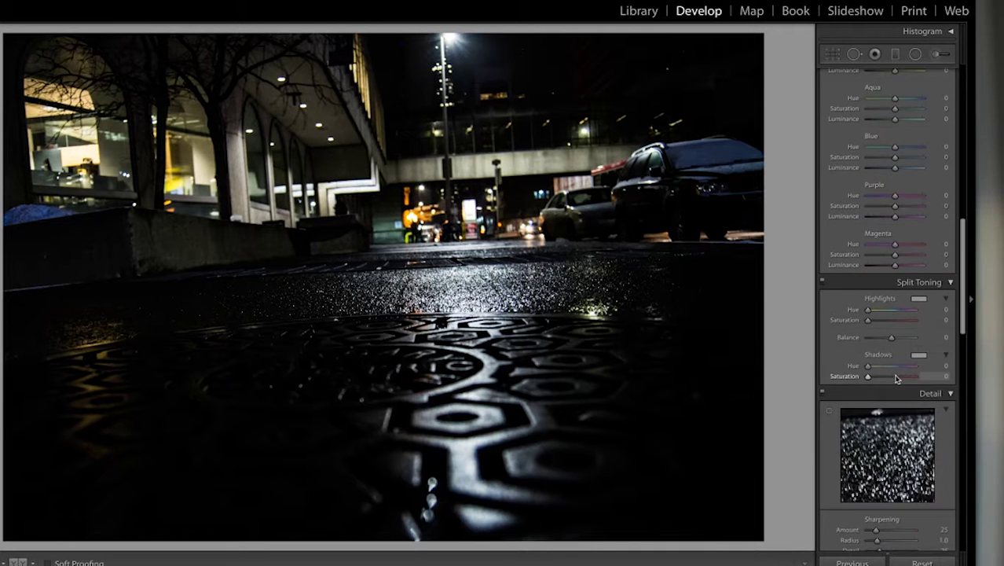
scroll(897, 379, down, 2)
scroll(895, 376, down, 5)
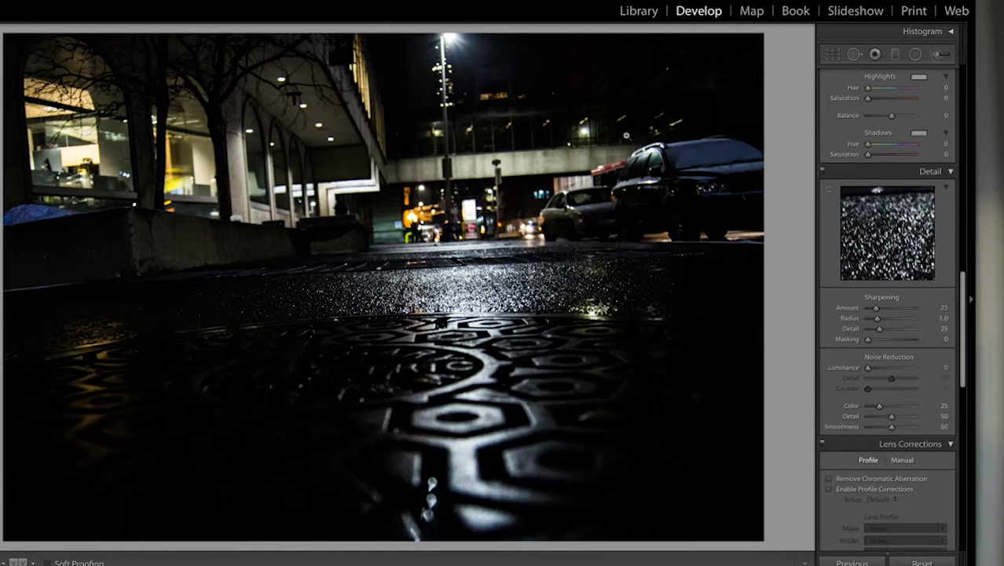
click(383, 112)
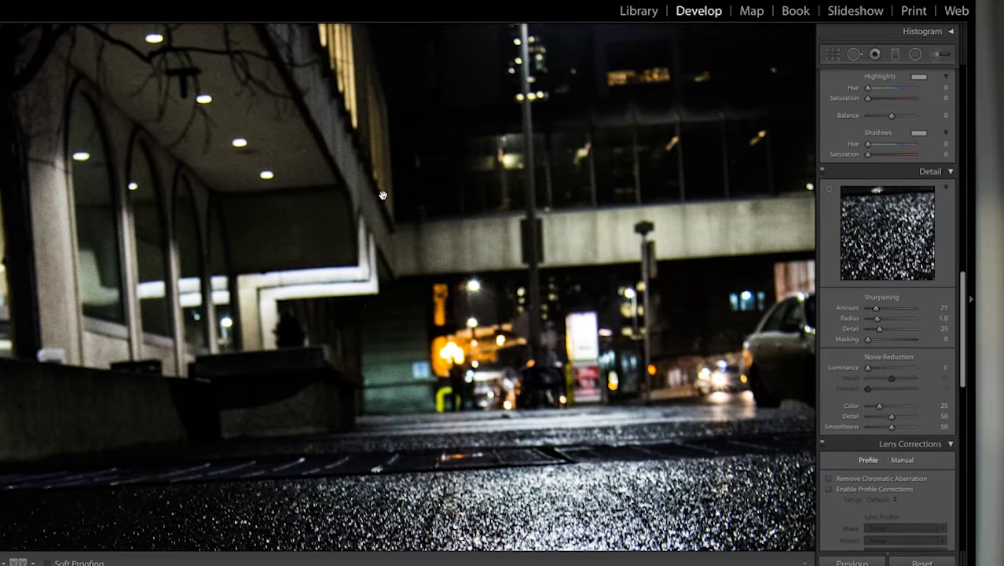
click(882, 370)
click(338, 210)
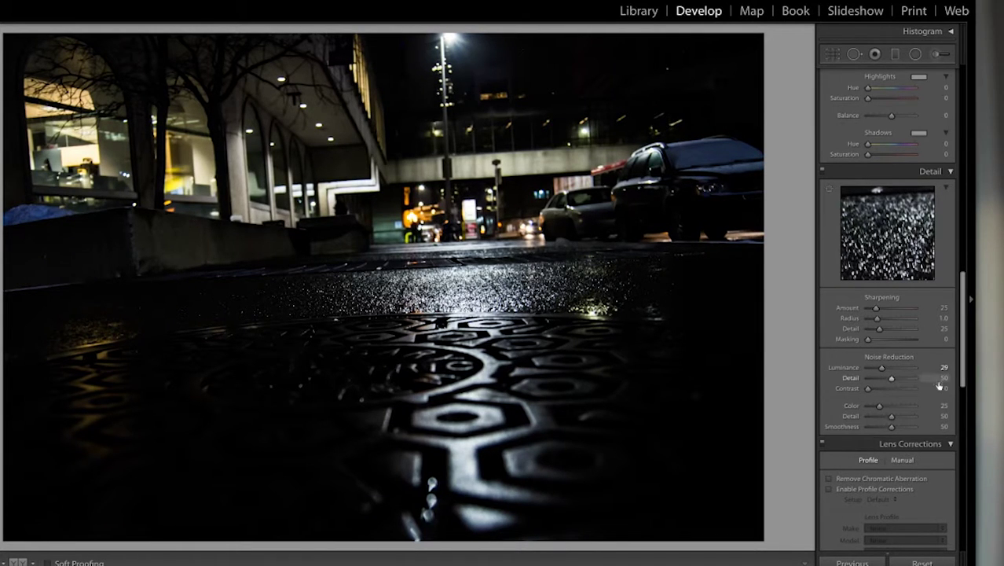
Step: Set the Sharpening amount to 53
click(884, 310)
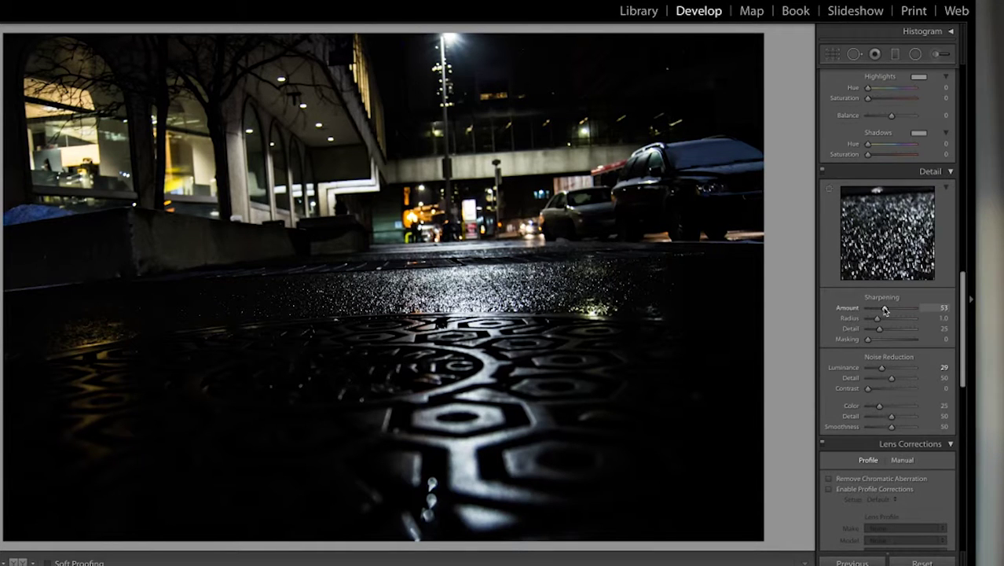
scroll(885, 310, down, 1)
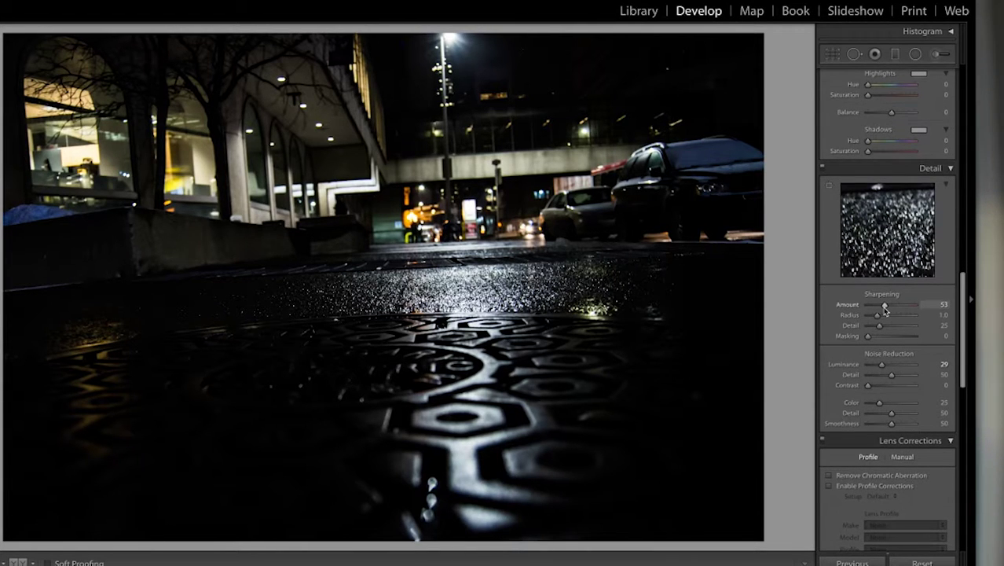
scroll(885, 310, down, 3)
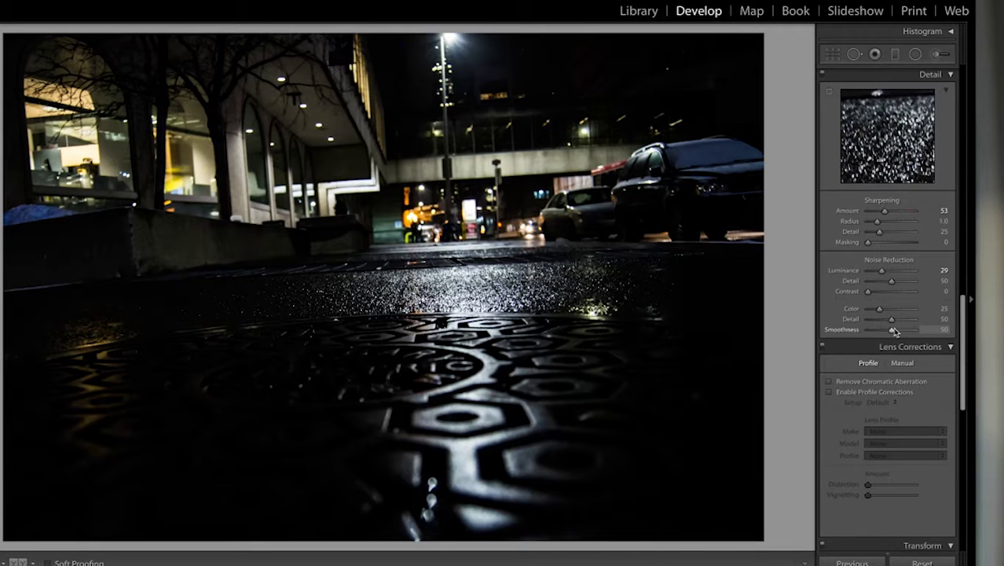
scroll(898, 286, up, 1)
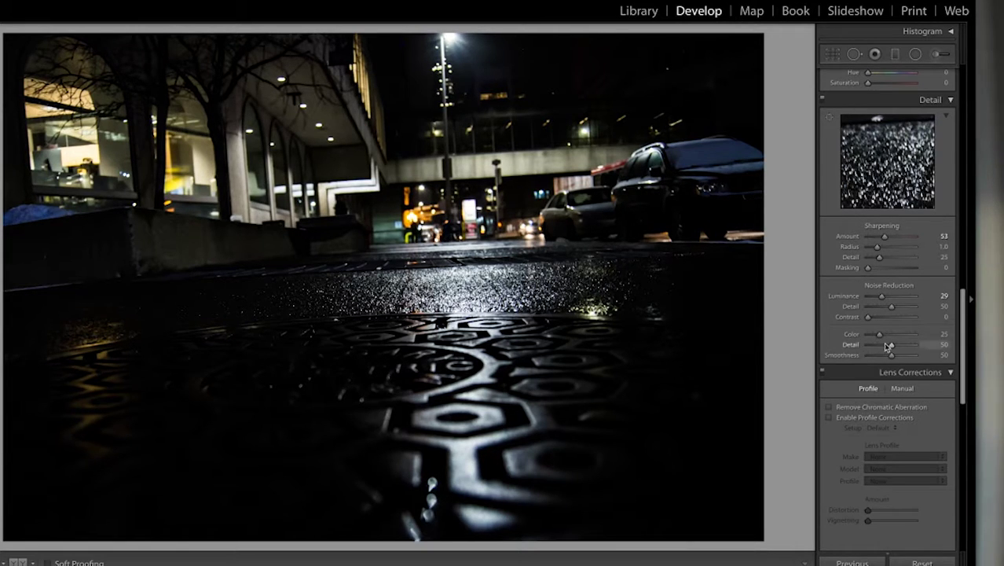
Step: Darken the photo's edges with a Highlight Priority post-crop vignette, setting its Amount to -43
scroll(888, 323, down, 5)
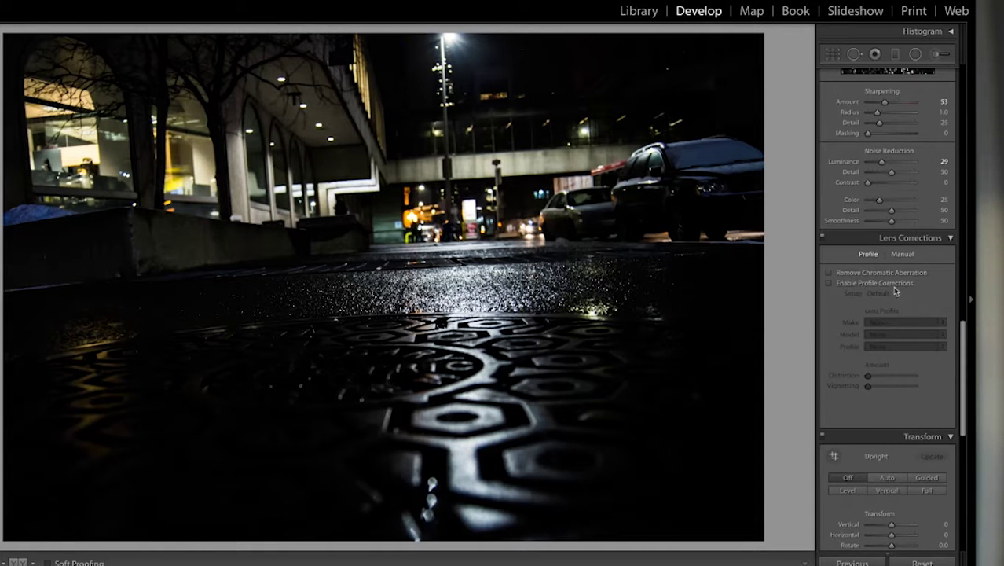
scroll(886, 287, down, 3)
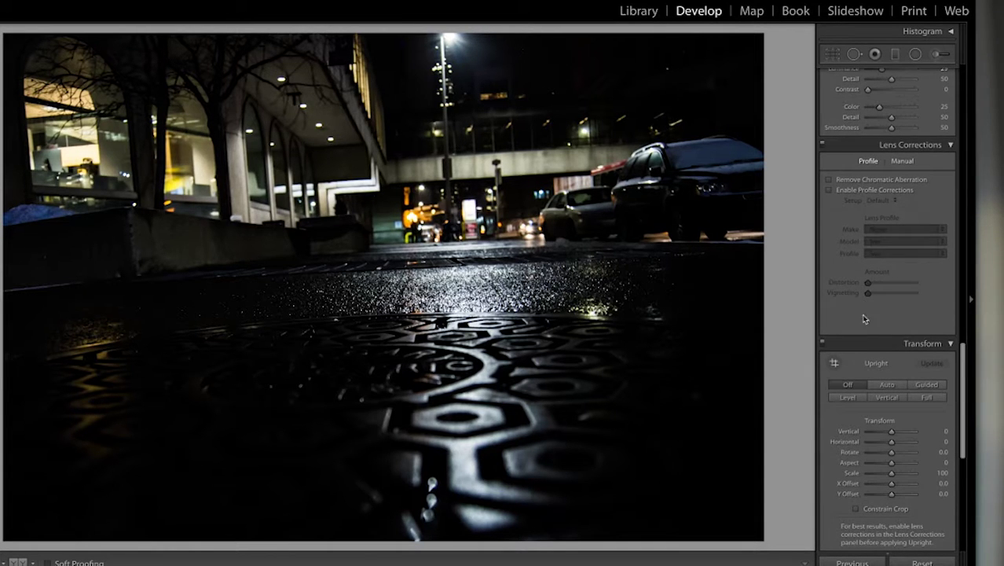
drag(888, 494, 887, 493)
scroll(887, 491, down, 5)
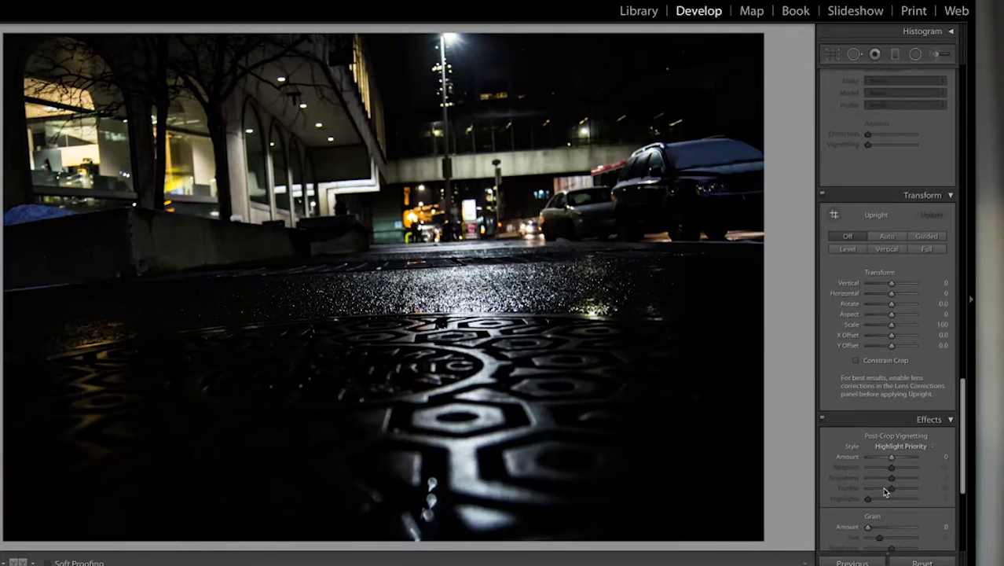
scroll(884, 489, down, 3)
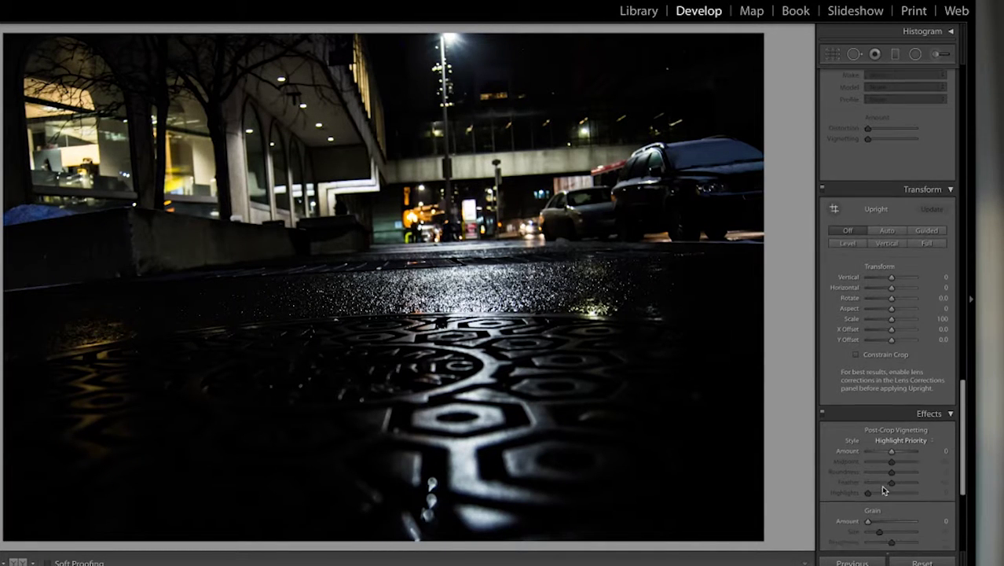
scroll(899, 394, down, 5)
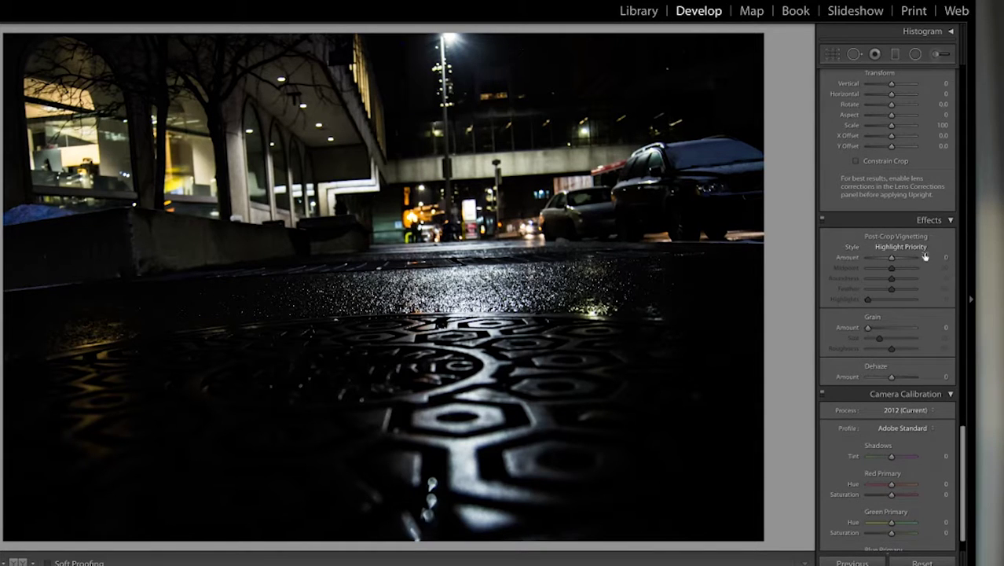
scroll(893, 279, down, 1)
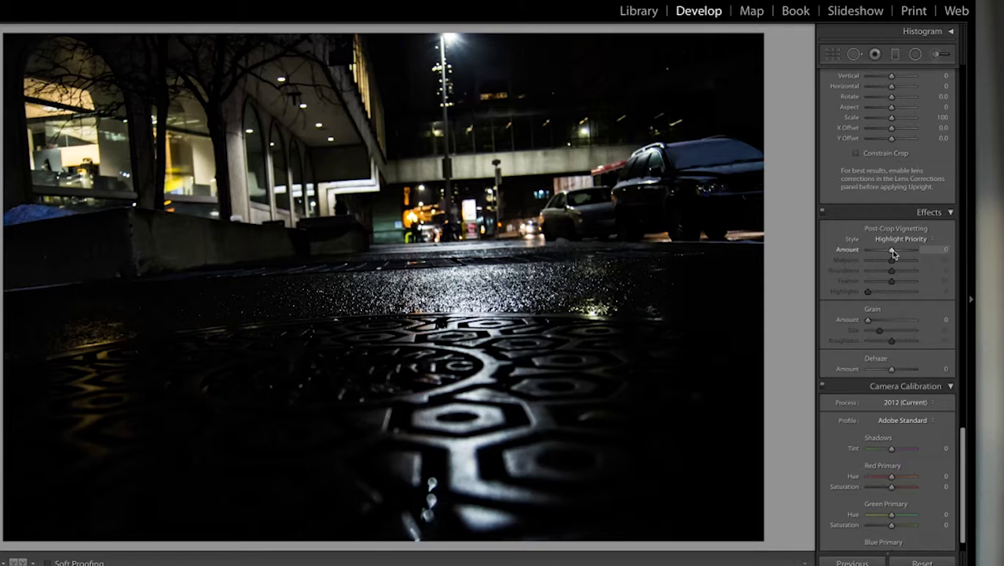
drag(892, 249, 894, 251)
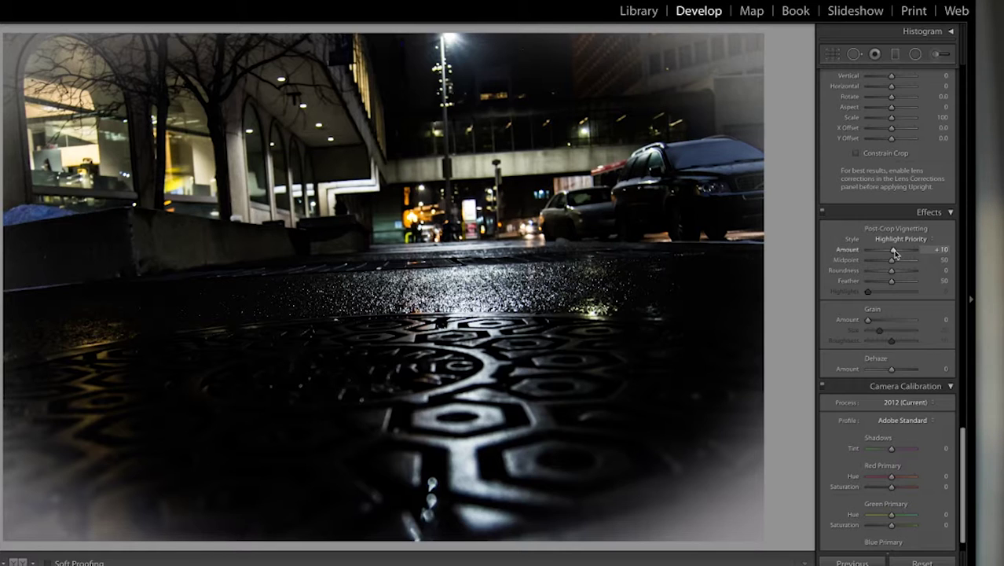
scroll(892, 255, down, 1)
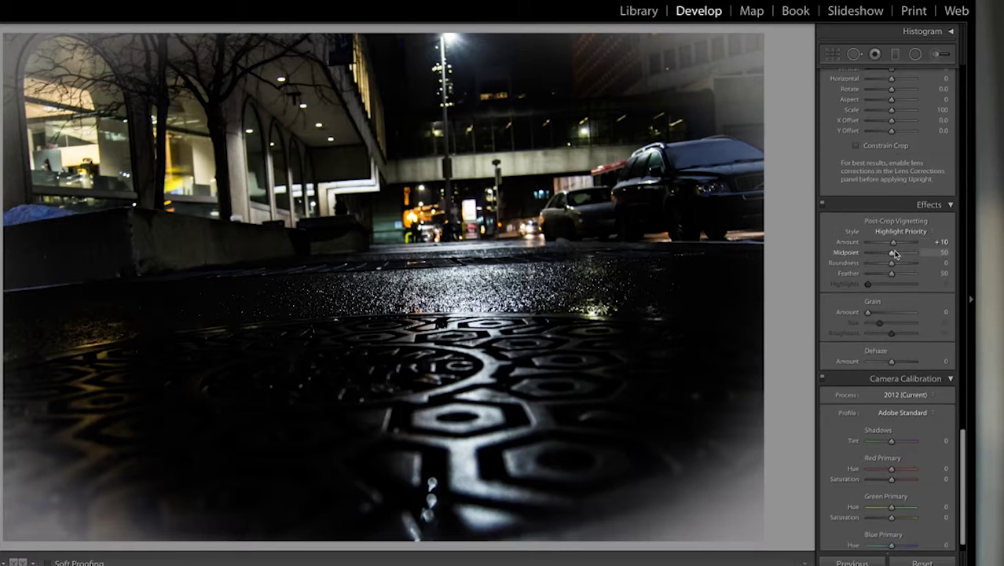
scroll(892, 257, up, 1)
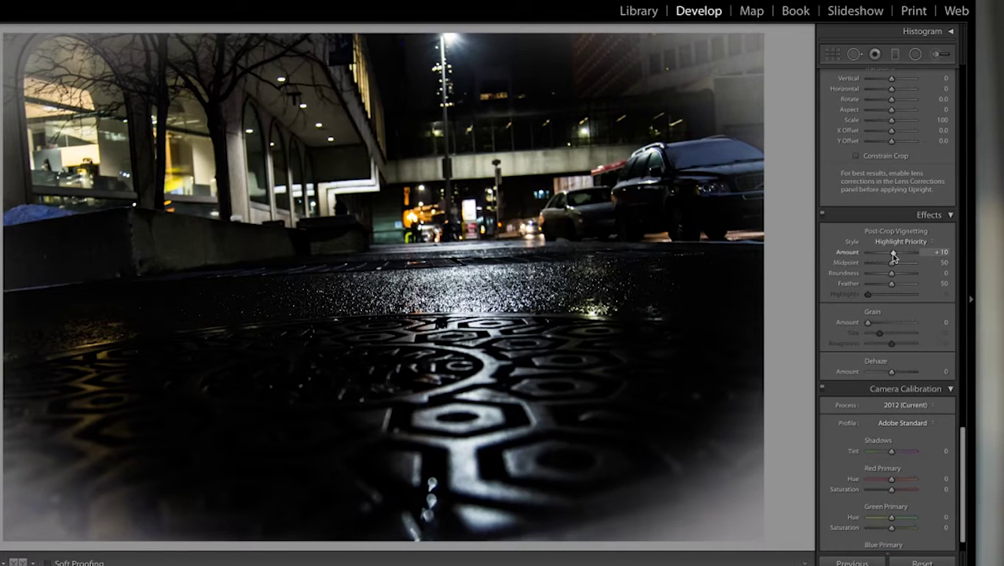
drag(892, 255, 882, 261)
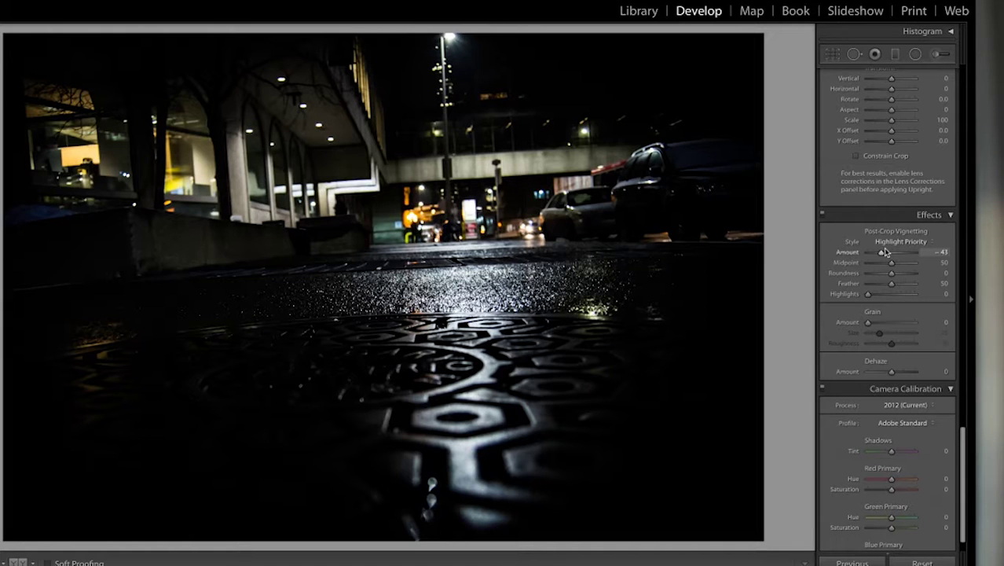
Step: Compare negative Dehaze amounts on the photo, including -34, and settle on a Dehaze amount of +5
scroll(896, 314, up, 2)
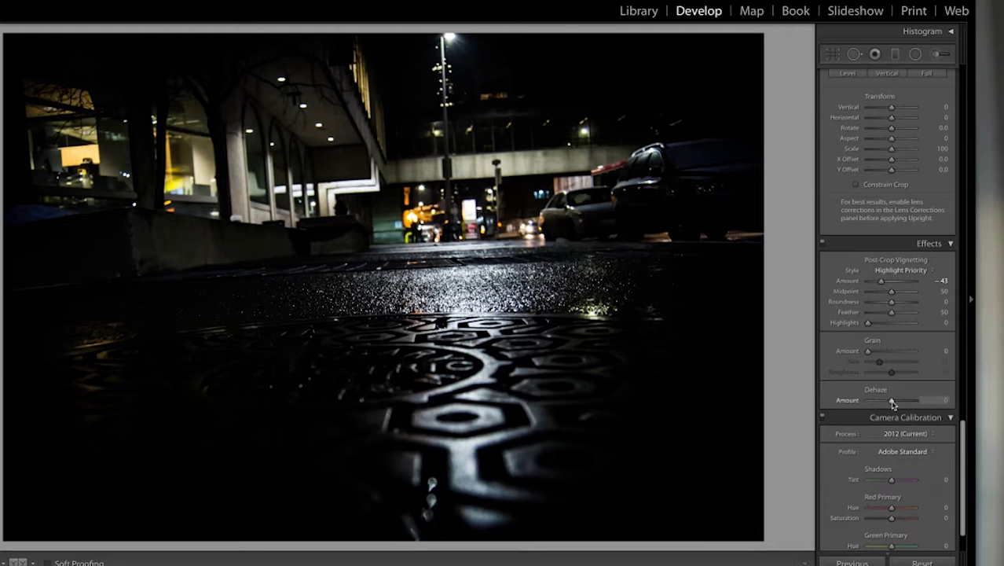
mouse_move(892, 402)
mouse_down()
mouse_move(883, 402)
mouse_move(903, 401)
mouse_move(888, 405)
mouse_up()
drag(890, 403, 891, 403)
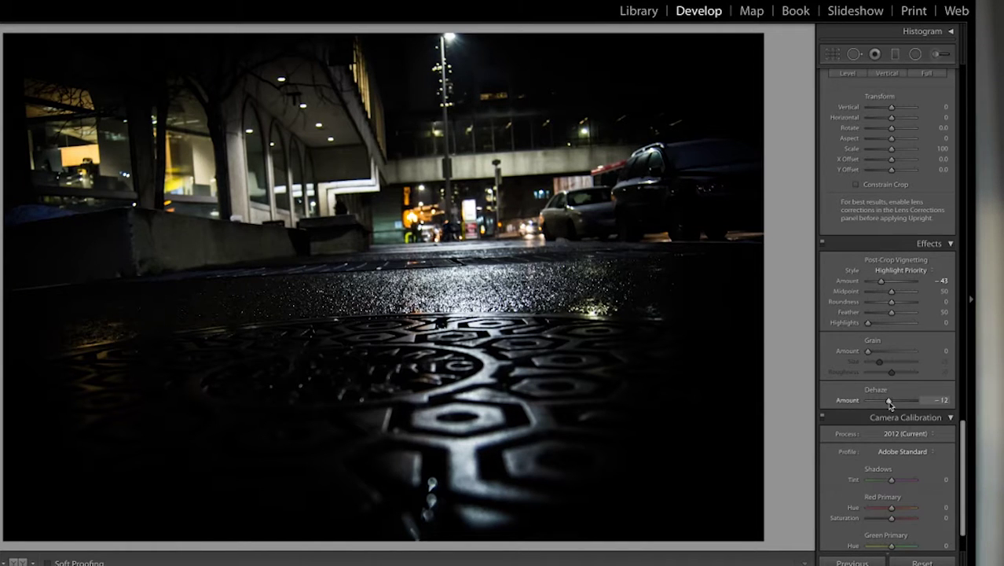
drag(890, 404, 884, 404)
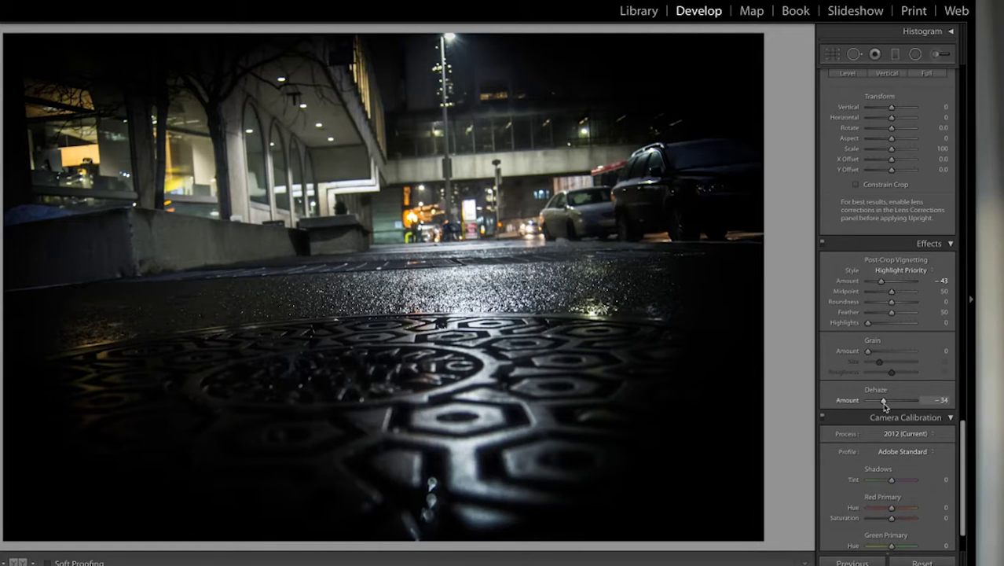
drag(884, 404, 893, 402)
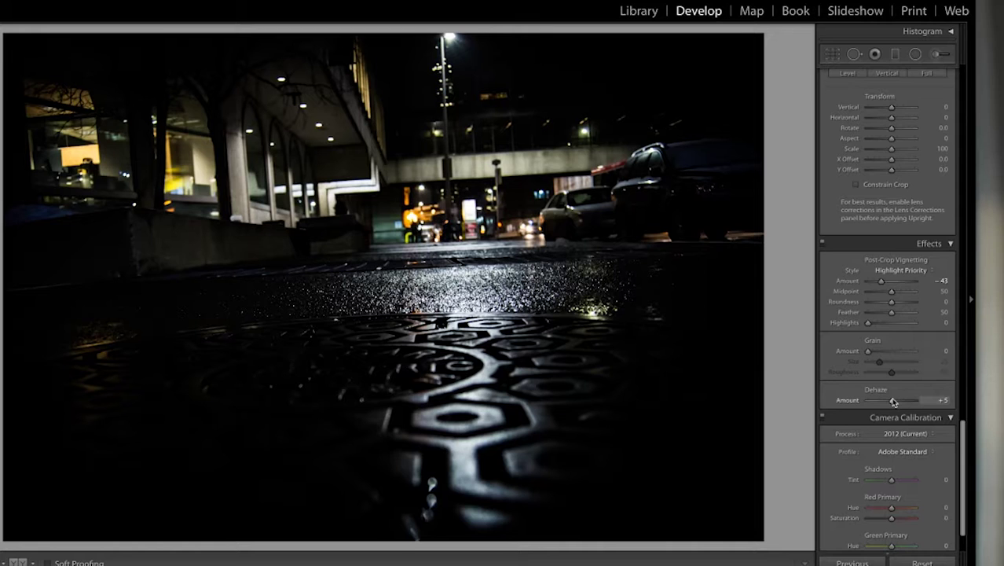
Step: Return to the photo's Basic white balance, tone and presence settings
scroll(893, 402, up, 10)
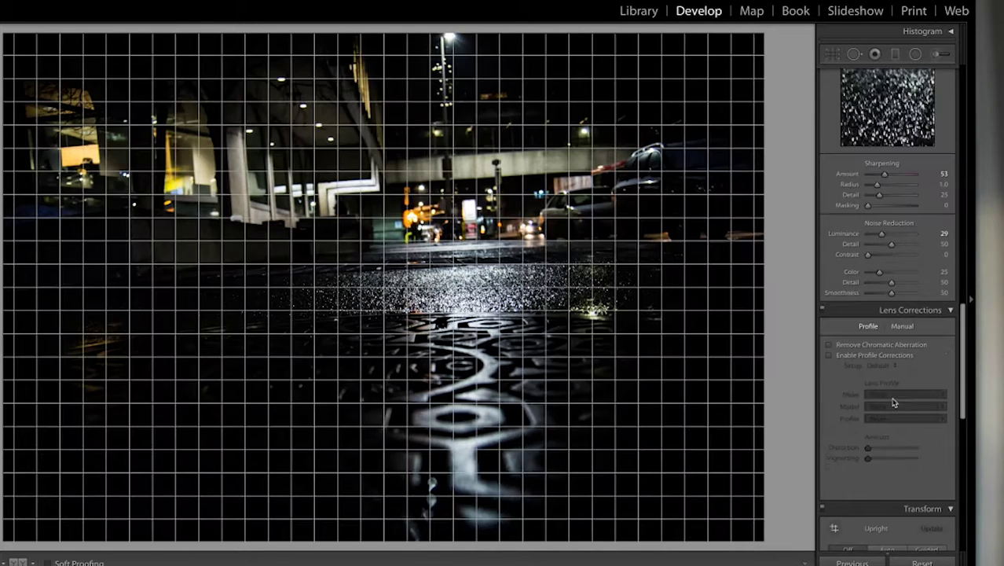
scroll(893, 402, up, 8)
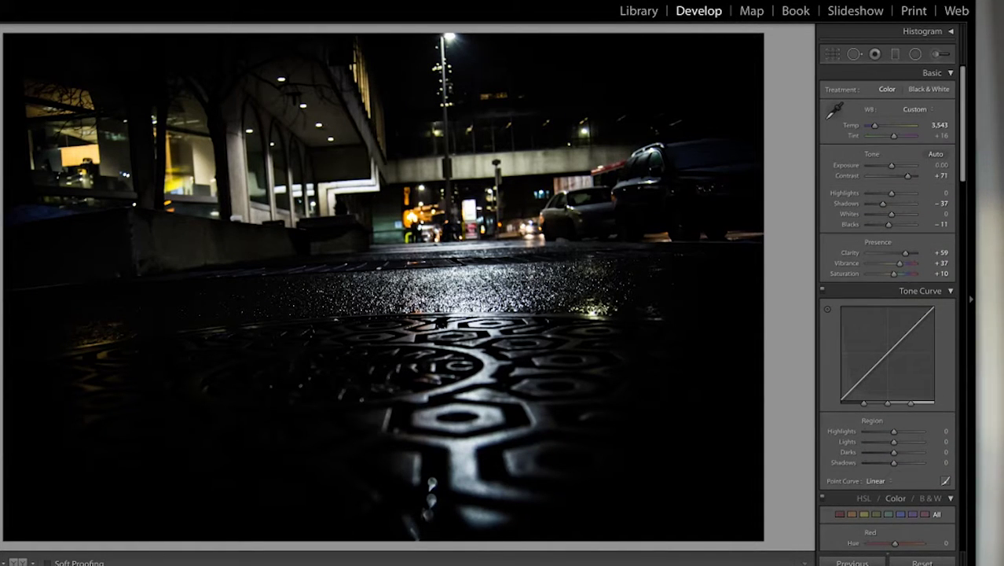